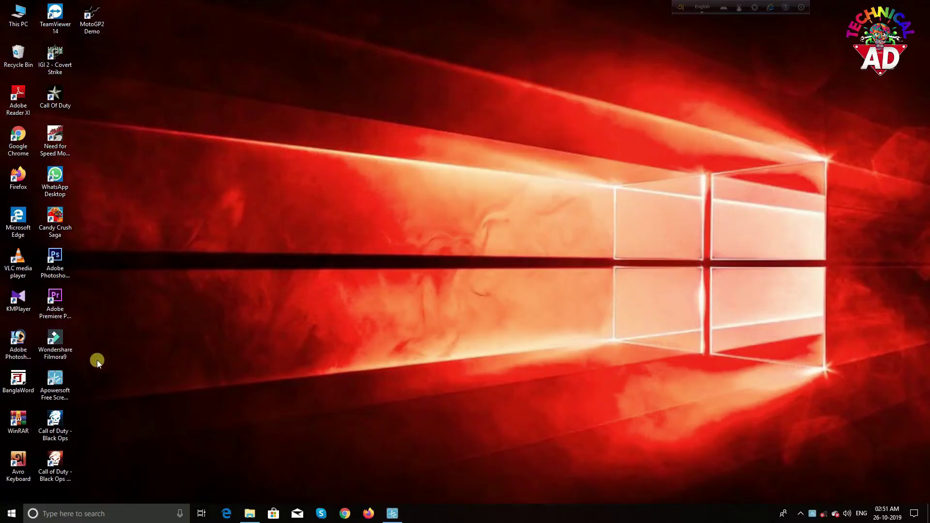
Launch Wondershare Filmora9 and create a new 16:9 (Widescreen) project
left_click(59, 333)
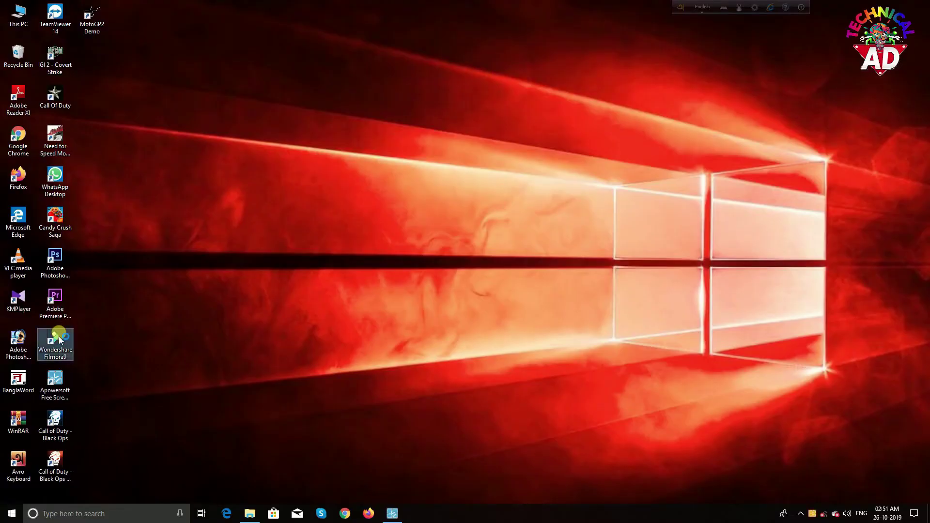
double_click(59, 338)
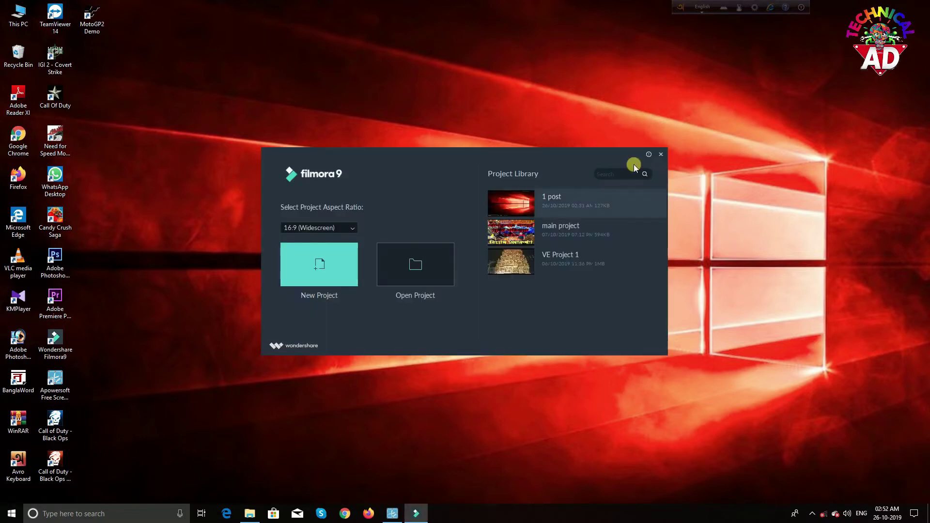
left_click(336, 268)
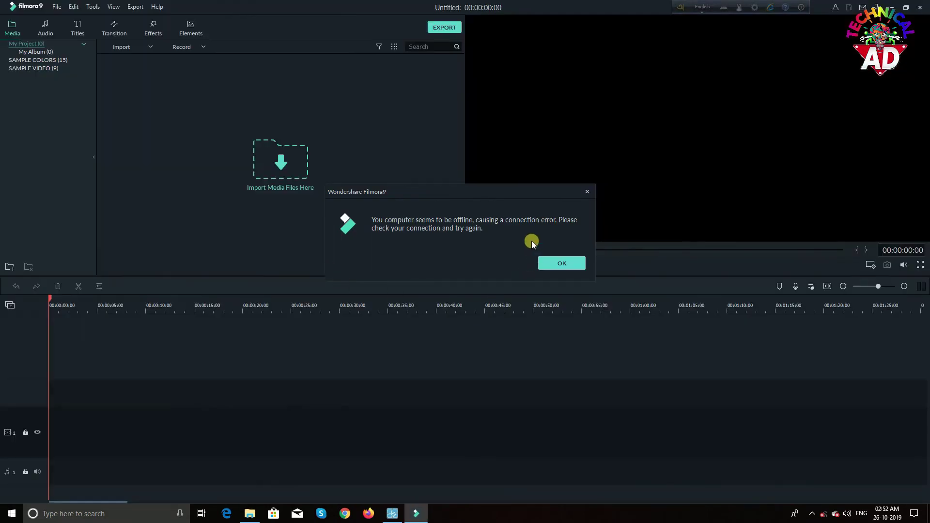
left_click(544, 263)
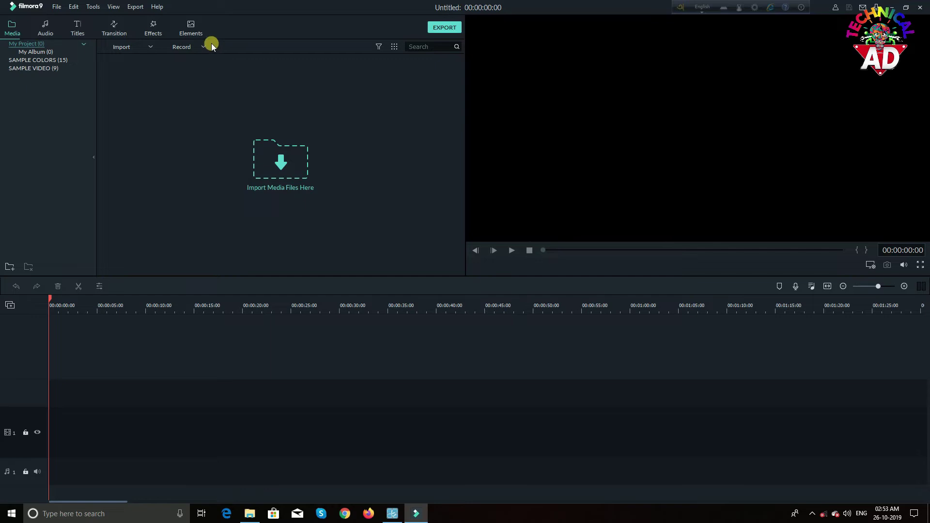
Open the PC screen recorder from the media library and expand its recording settings
left_click(183, 48)
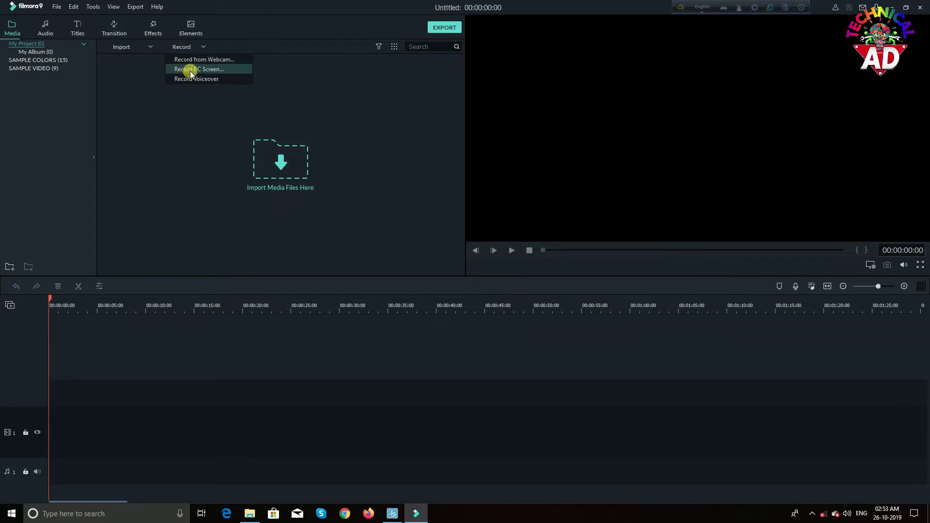
left_click(222, 71)
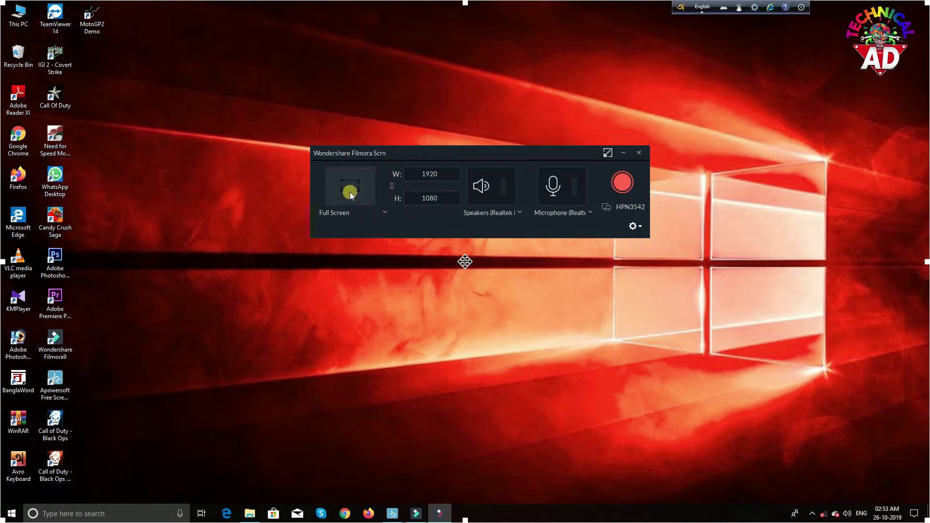
left_click(640, 227)
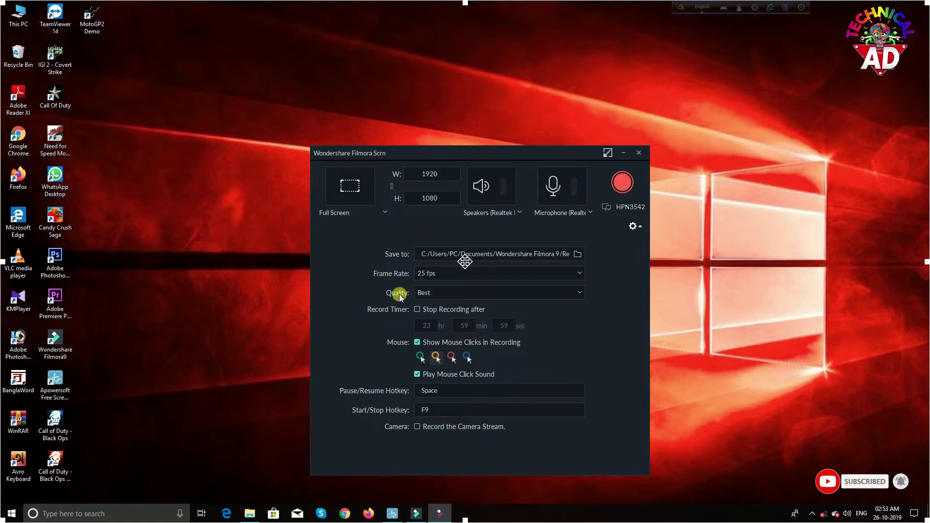
Try the Better quality and the record timer in the recorder settings, restoring Best quality and no timer
left_click(457, 293)
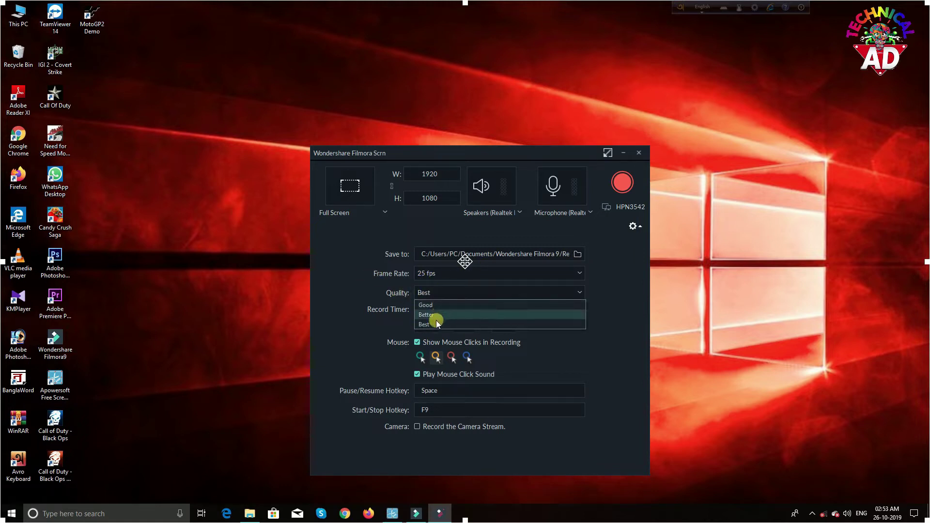
left_click(436, 315)
left_click(438, 294)
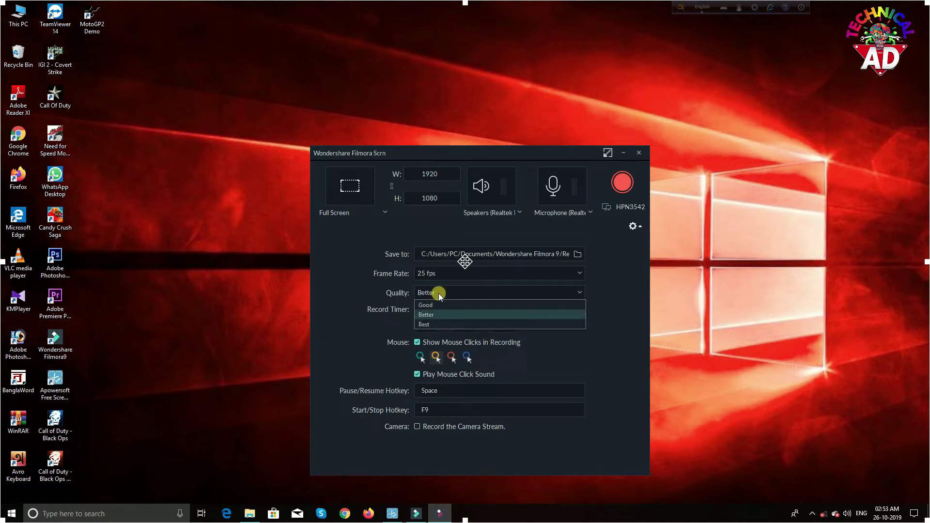
left_click(435, 324)
left_click(416, 309)
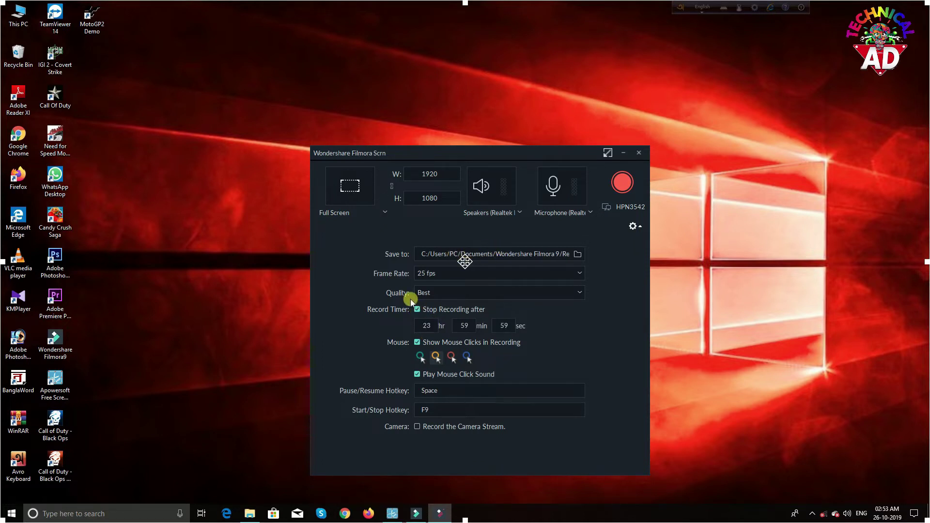
left_click(417, 309)
left_click(419, 429)
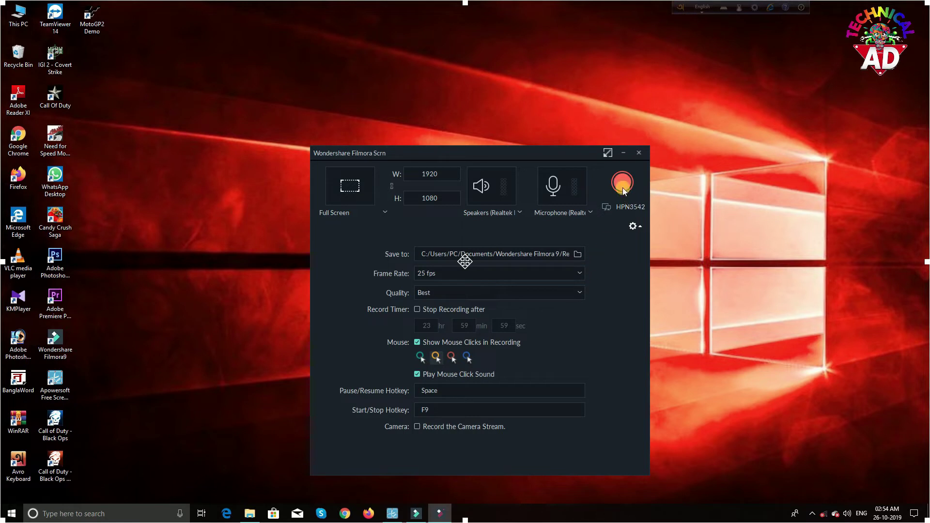
Start recording the full screen with the current speaker and microphone sources
left_click(564, 180)
left_click(620, 172)
left_click(629, 184)
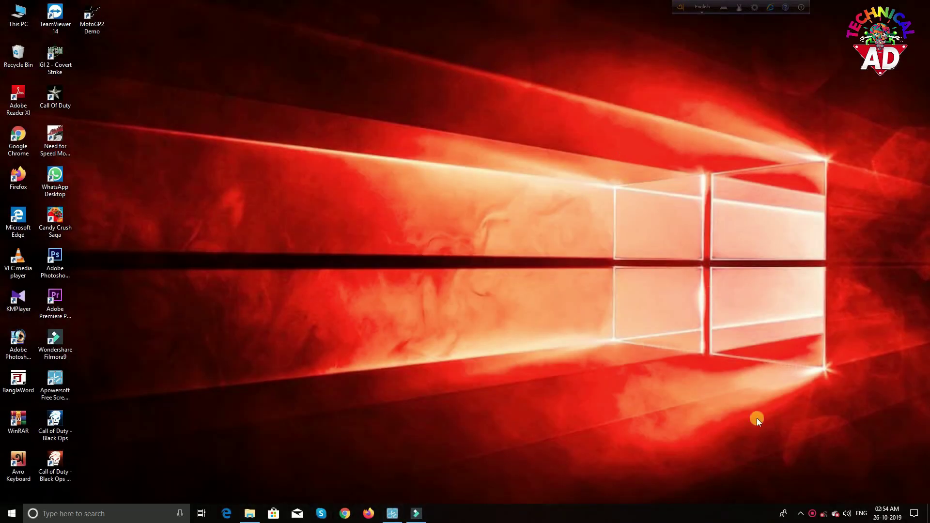
right_click(813, 518)
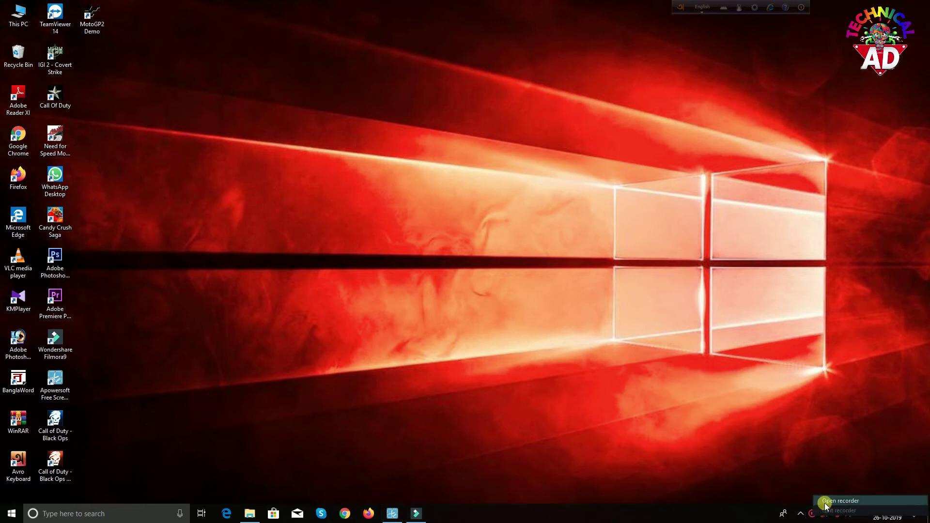
left_click(813, 473)
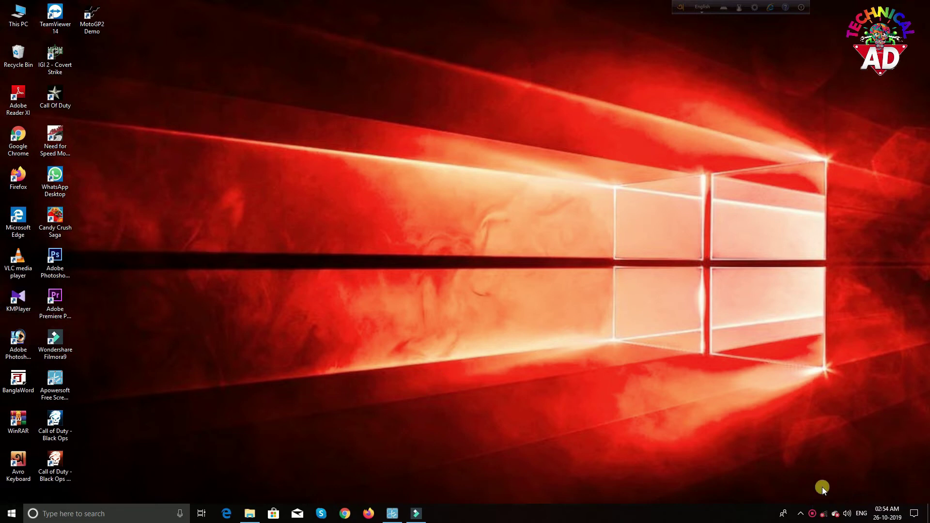
right_click(816, 516)
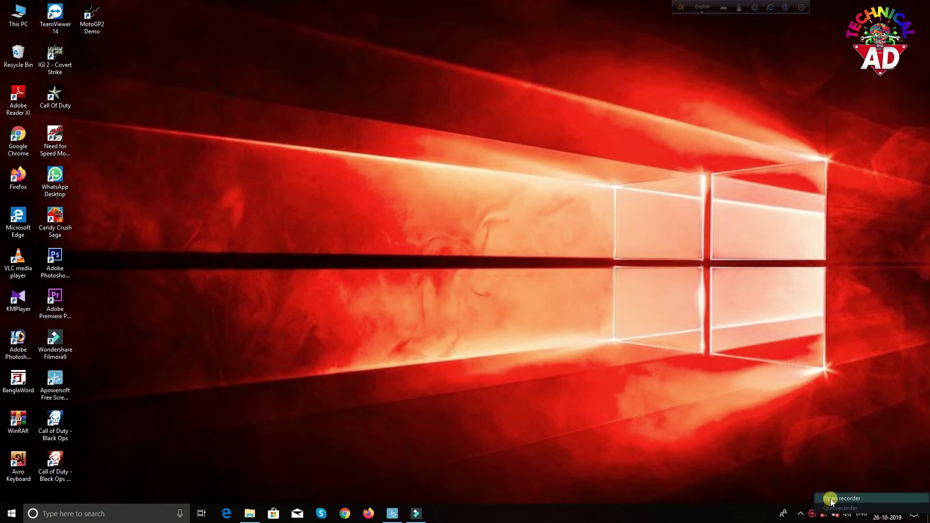
left_click(811, 467)
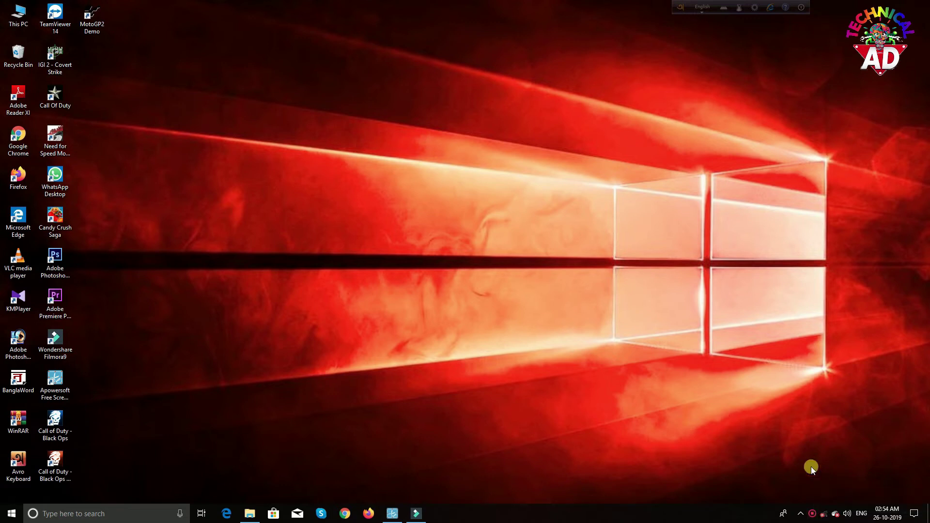
Open and close the This PC and Recycle Bin windows while the screen recording runs
double_click(19, 14)
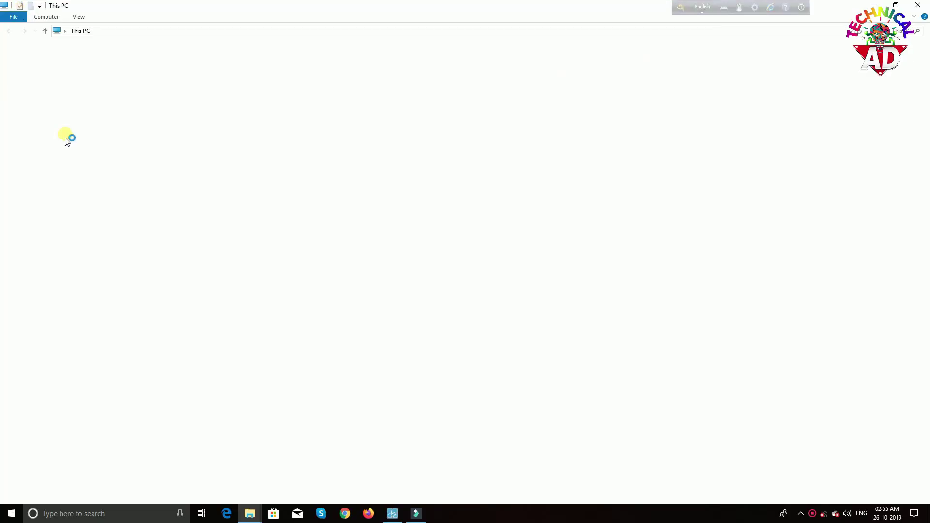
left_click(918, 5)
left_click(19, 63)
double_click(19, 63)
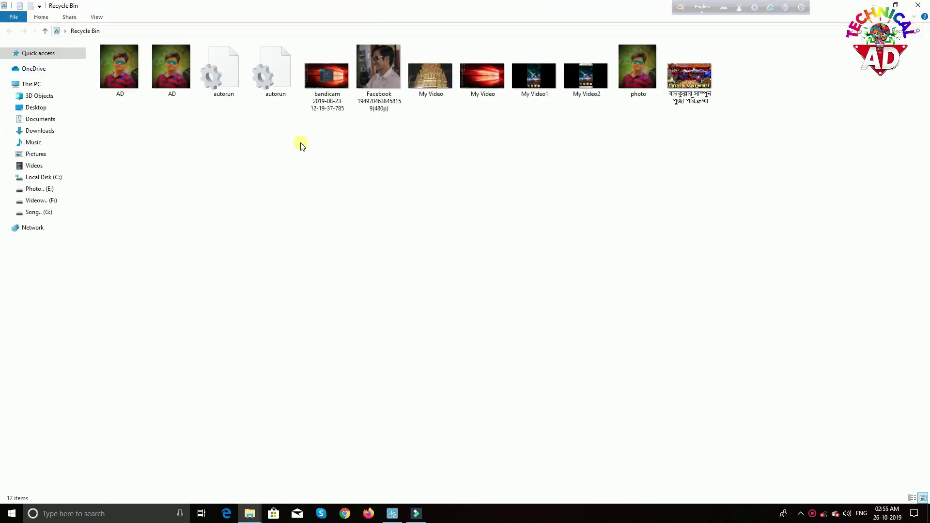
left_click(920, 5)
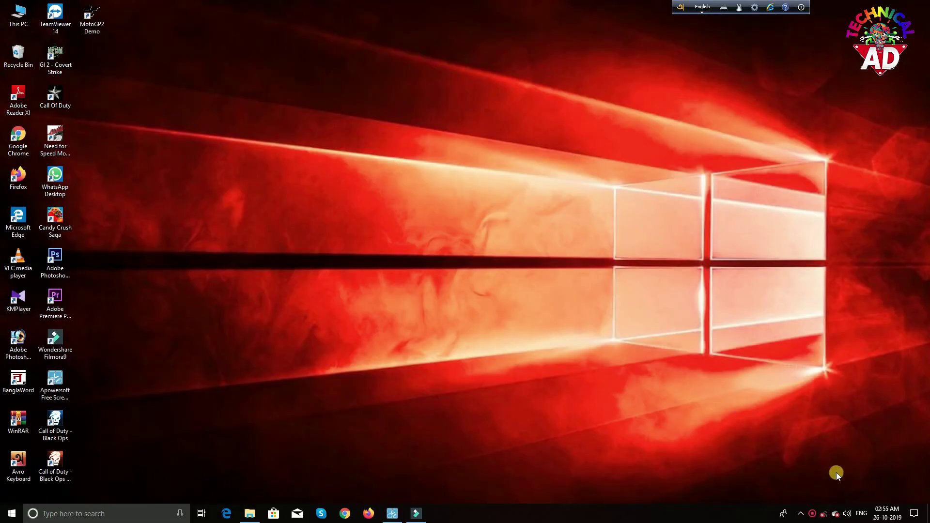
Bring up the running recorder, stop the screen recording and close the recorder
right_click(813, 515)
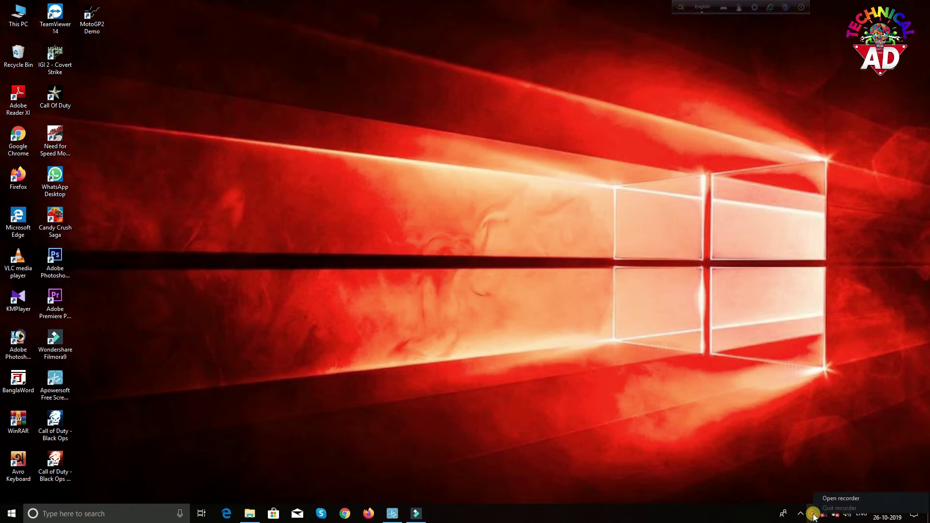
left_click(822, 499)
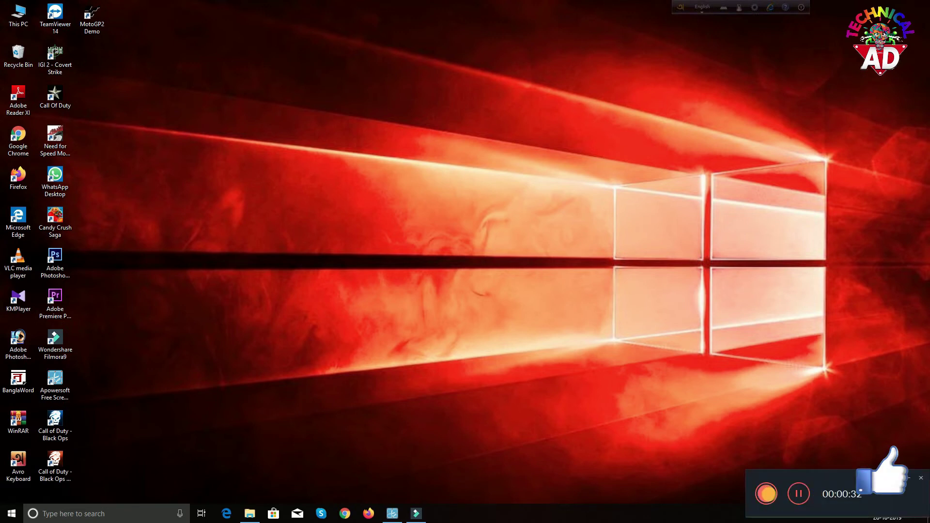
left_click(767, 494)
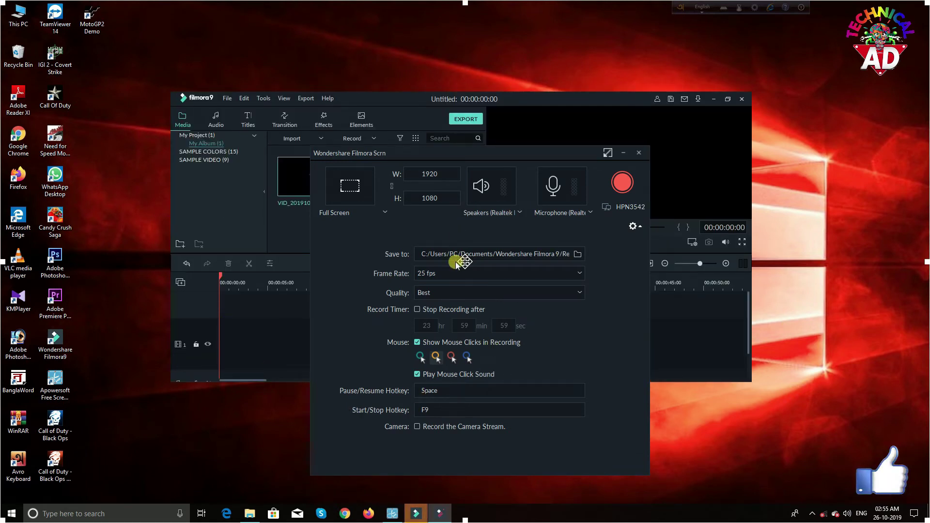
left_click(638, 153)
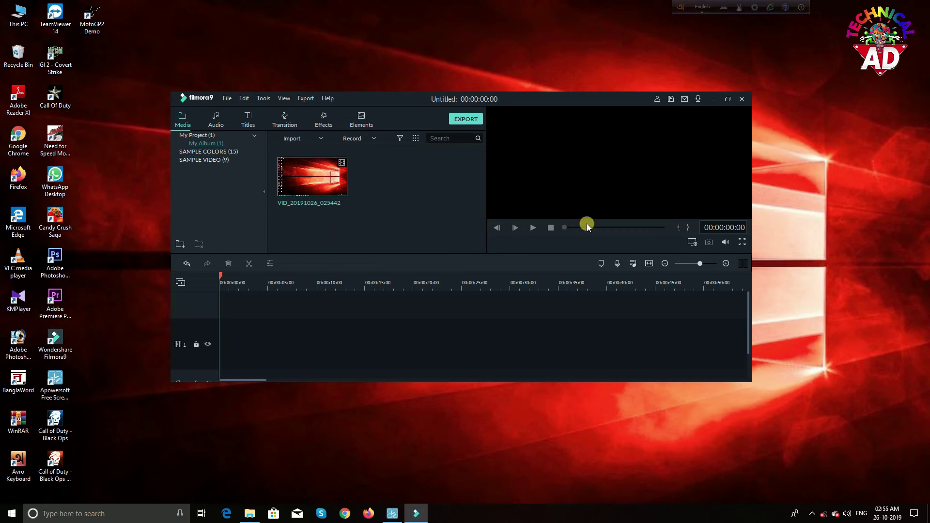
Maximize the editor and add the recorded clip to the timeline without changing the project settings
left_click(727, 100)
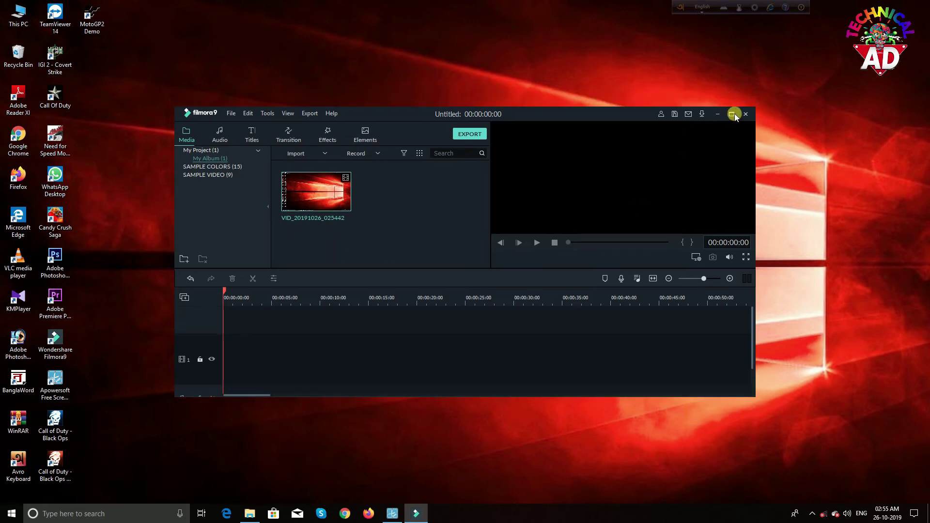
left_click(733, 115)
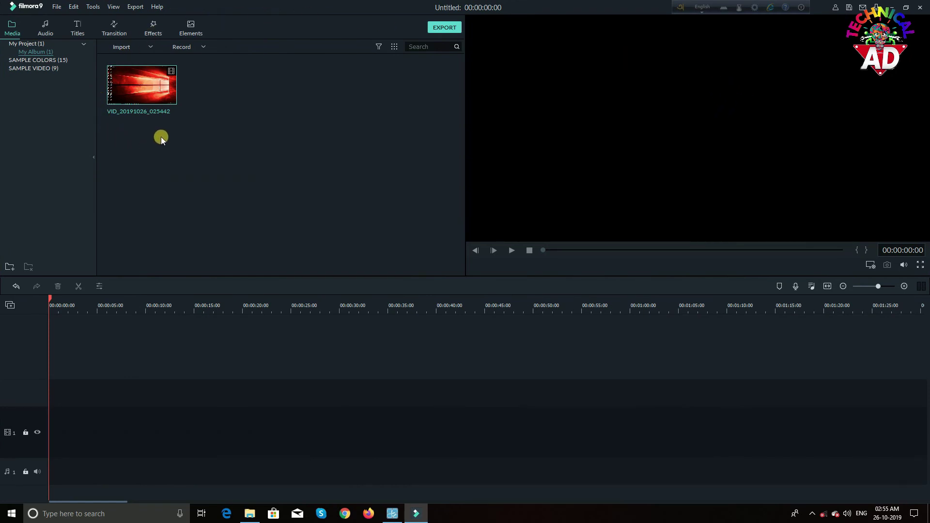
left_click(142, 86)
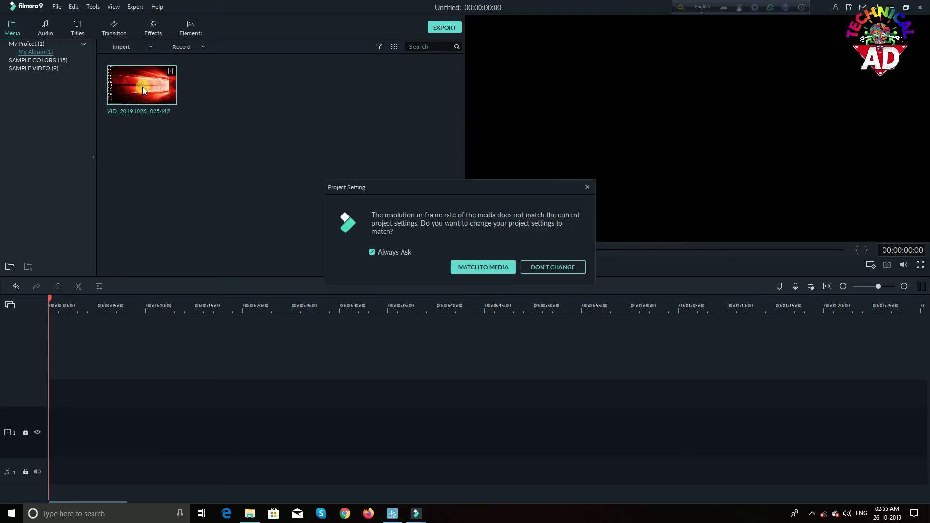
left_click(546, 266)
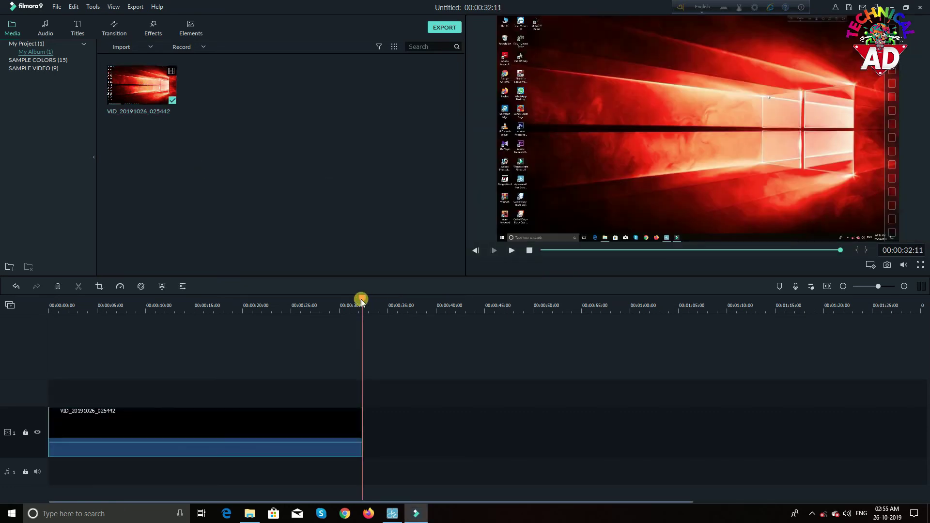
Play the recorded clip in the full-screen preview to review the captured screen activity
left_click(511, 251)
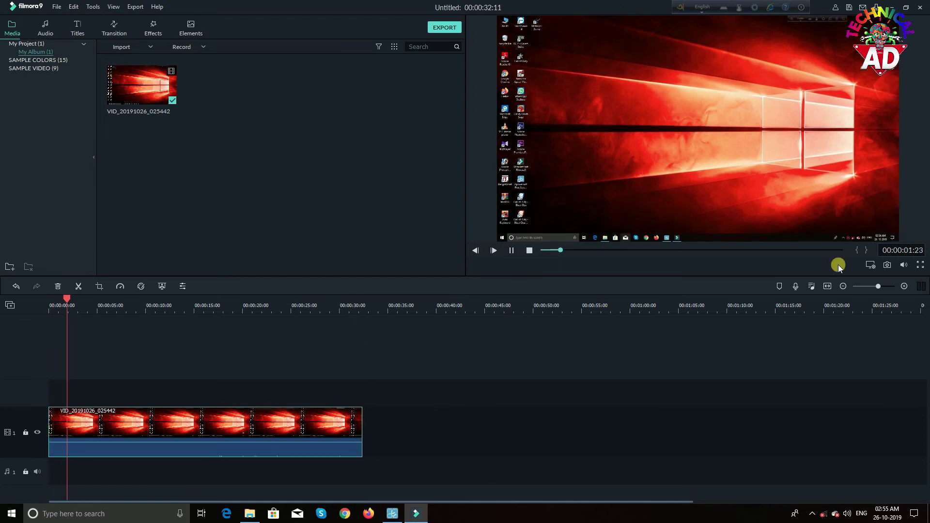
left_click(920, 265)
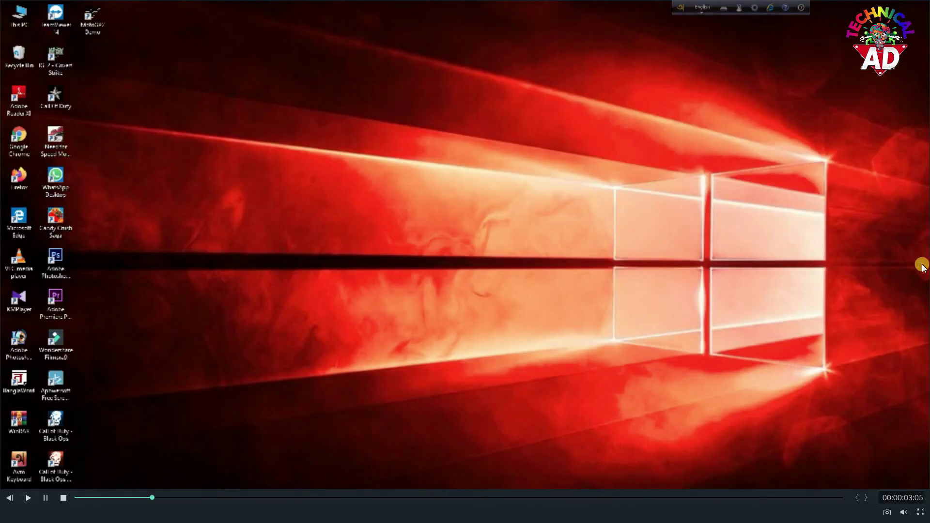
right_click(455, 193)
mouse_move(487, 234)
left_click(579, 236)
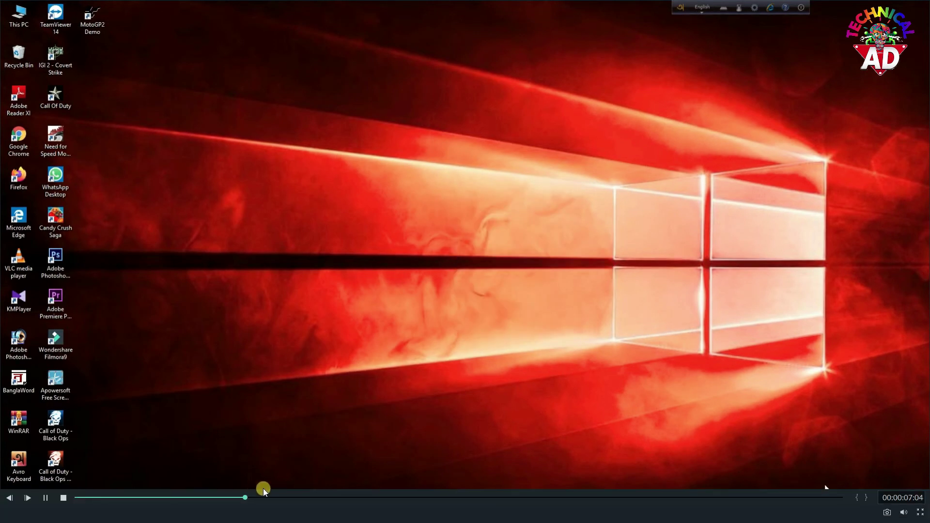
left_click(62, 501)
left_click(415, 230)
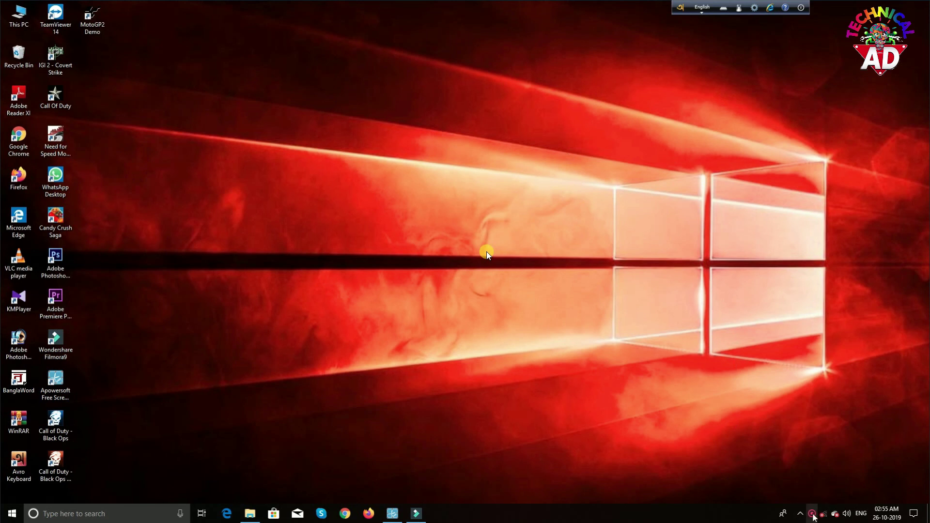
right_click(812, 515)
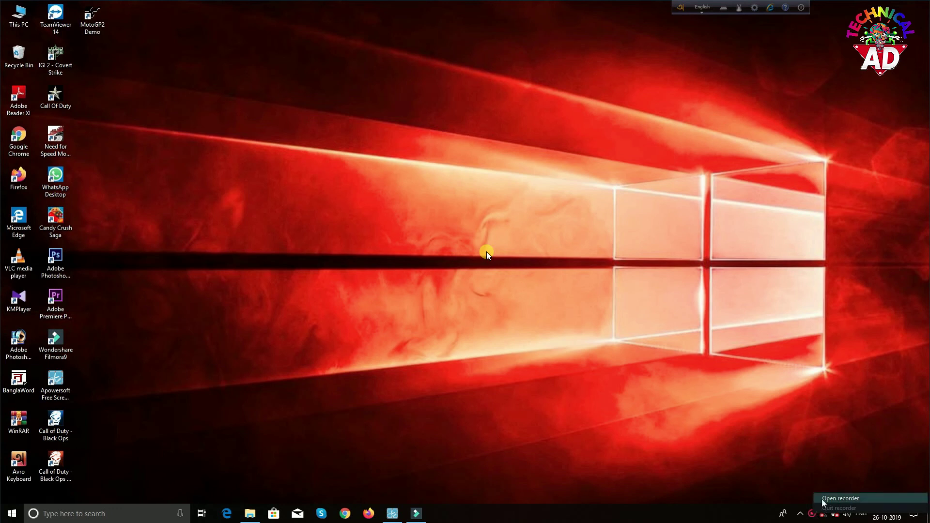
left_click(824, 499)
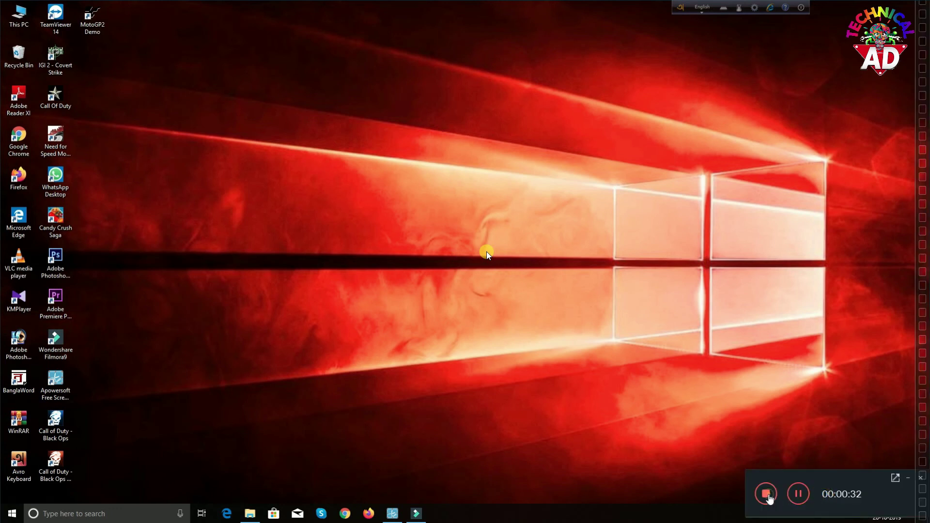
mouse_move(925, 493)
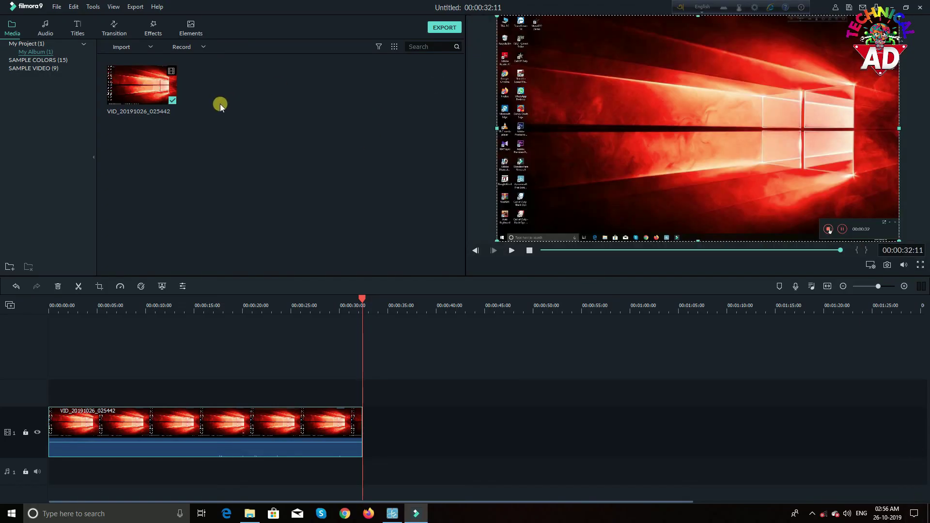
Close the video editor without saving the project changes
left_click(921, 8)
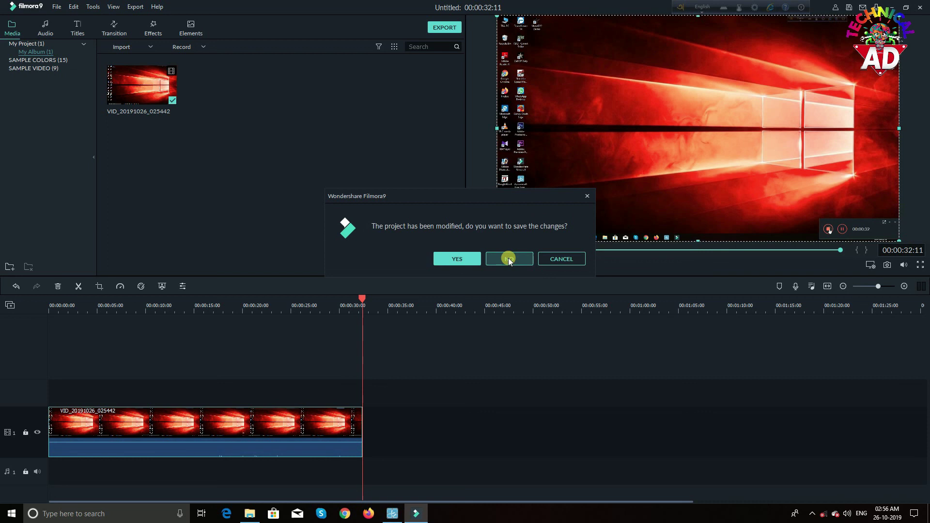
left_click(509, 260)
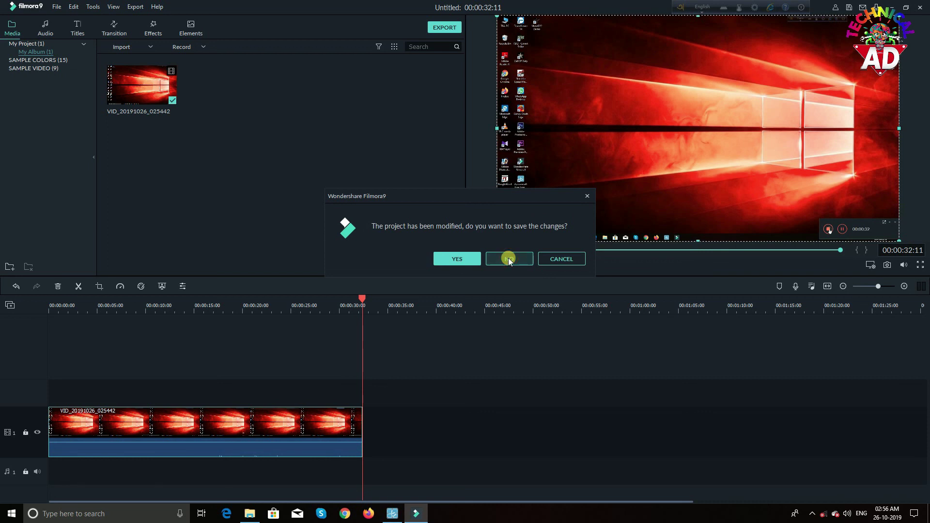